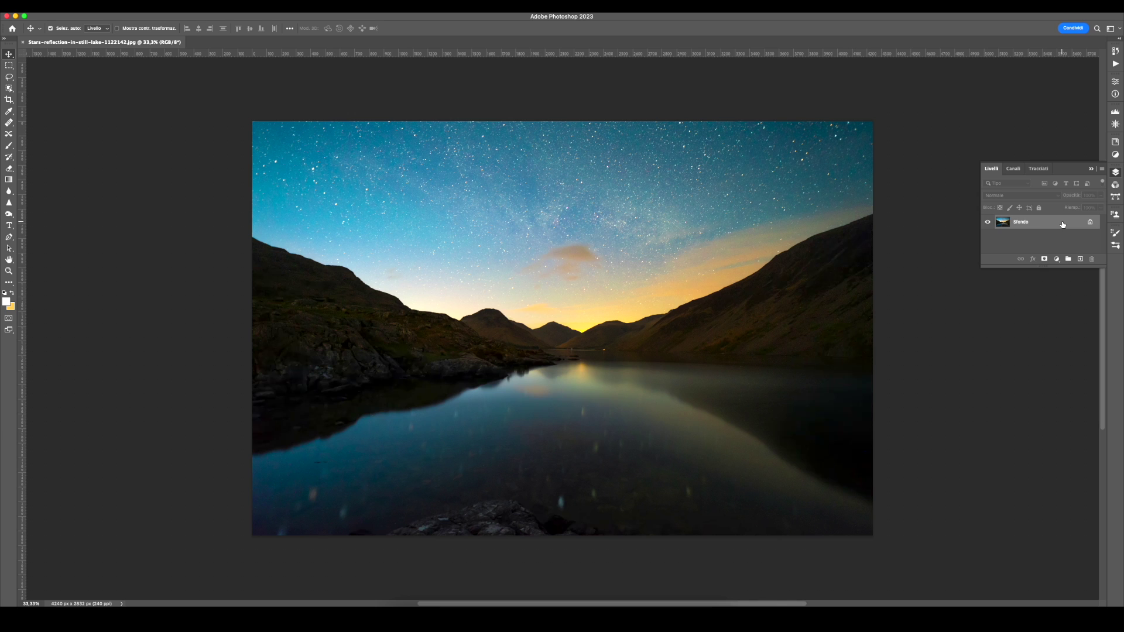
Duplicate the Sfondo background layer and convert the copy to a smart object
drag(1062, 224, 1079, 257)
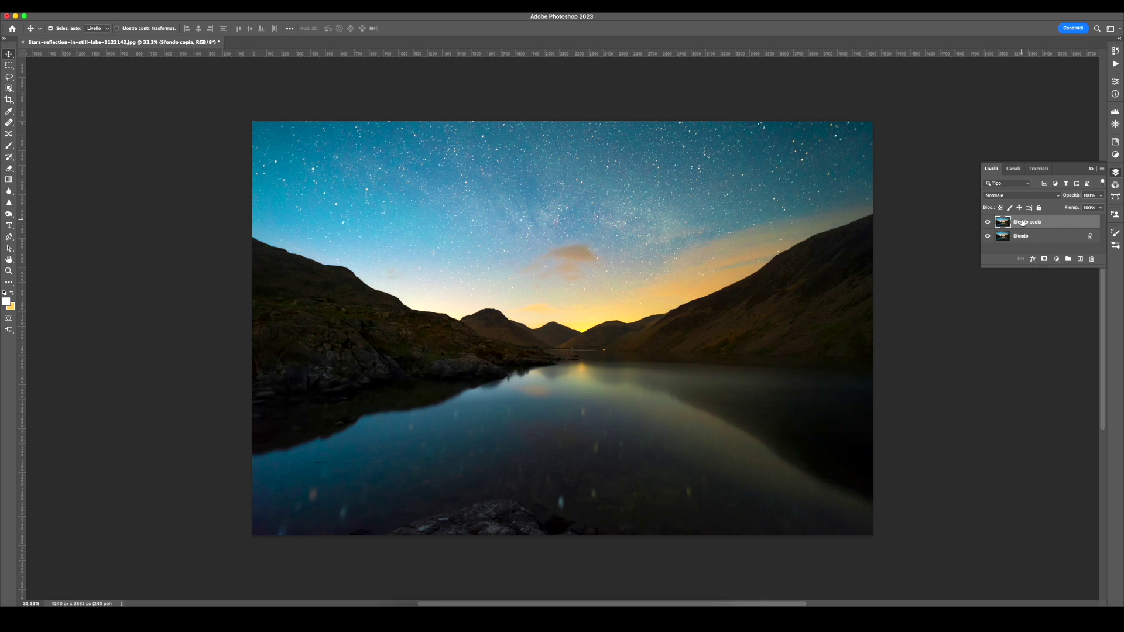
right_click(1022, 223)
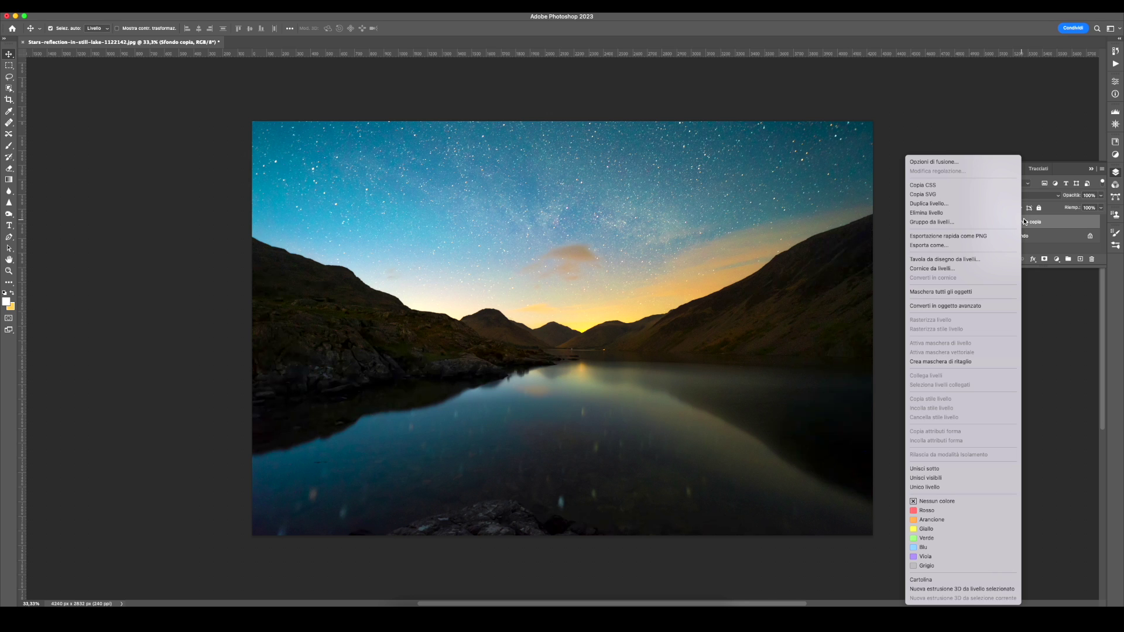
click(948, 305)
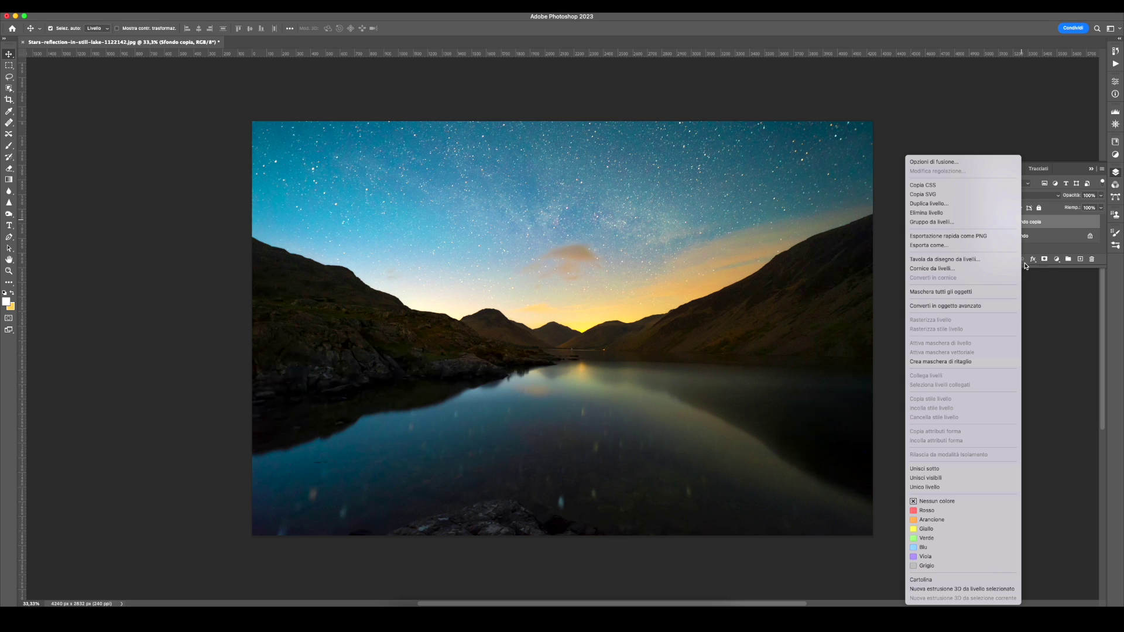
right_click(1029, 223)
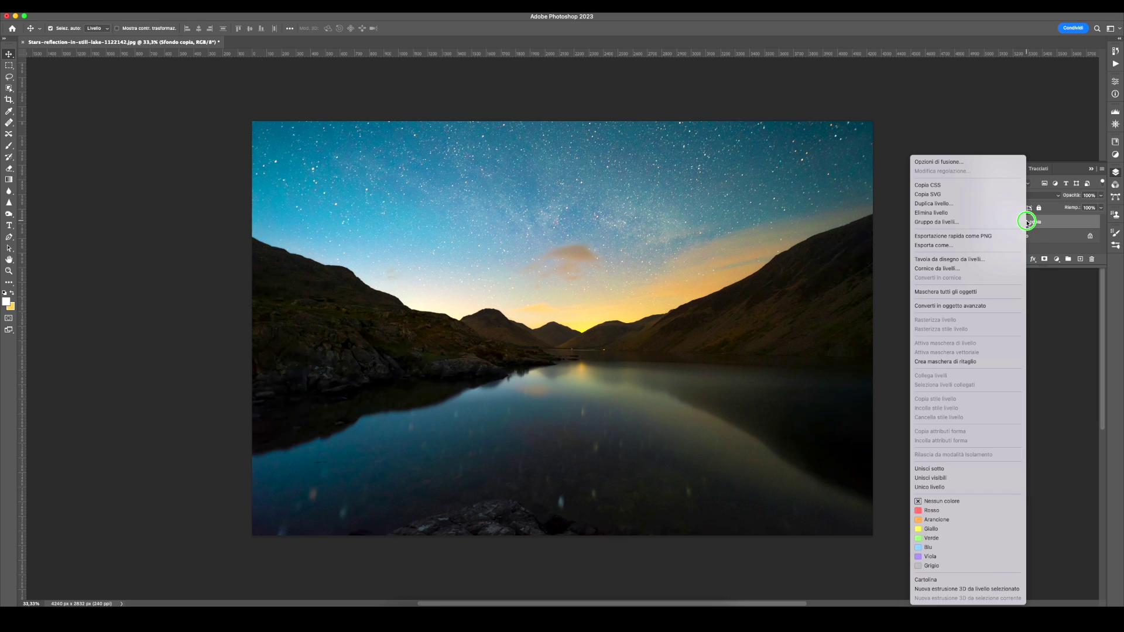
click(969, 306)
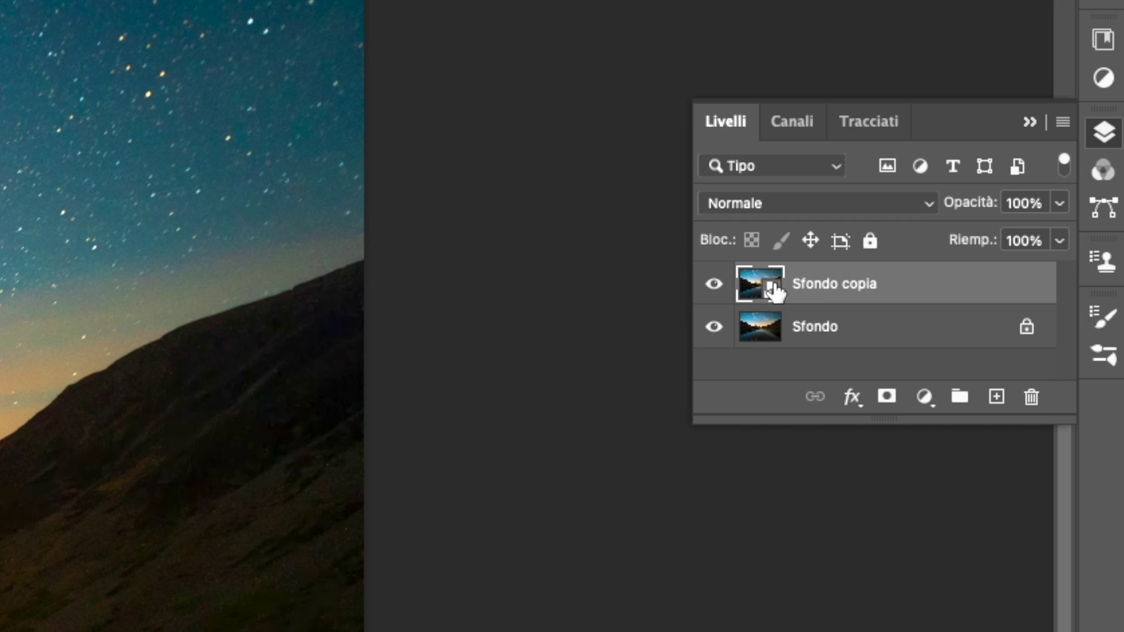
Open the smart object contents of the Sfondo copia layer, using the embedded colour profile instead of the working space
double_click(773, 293)
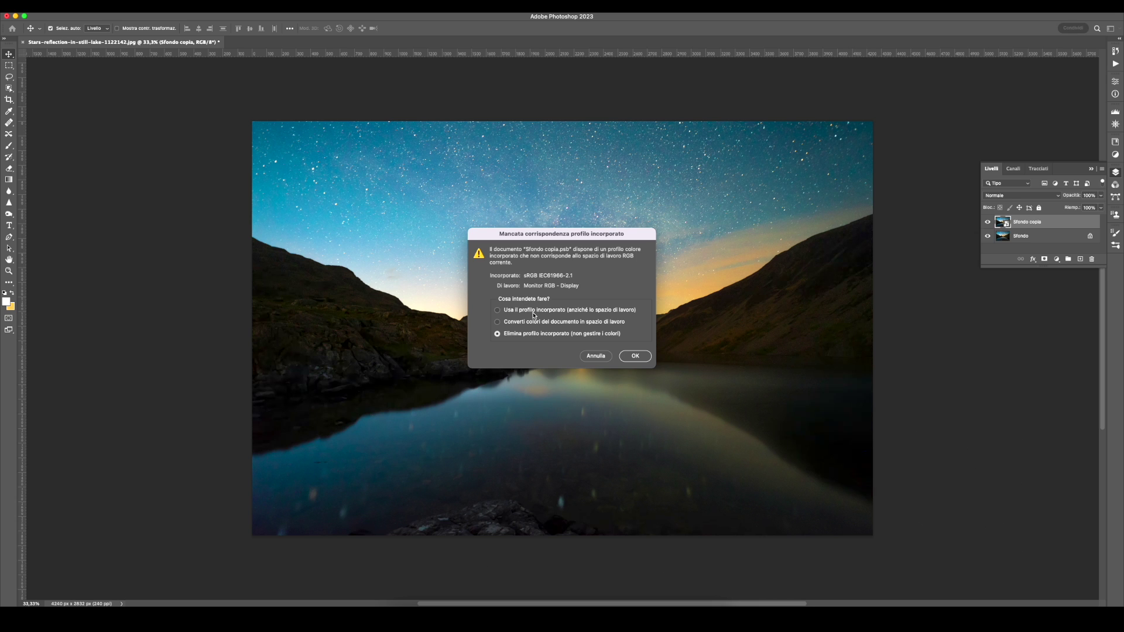
click(533, 314)
click(630, 358)
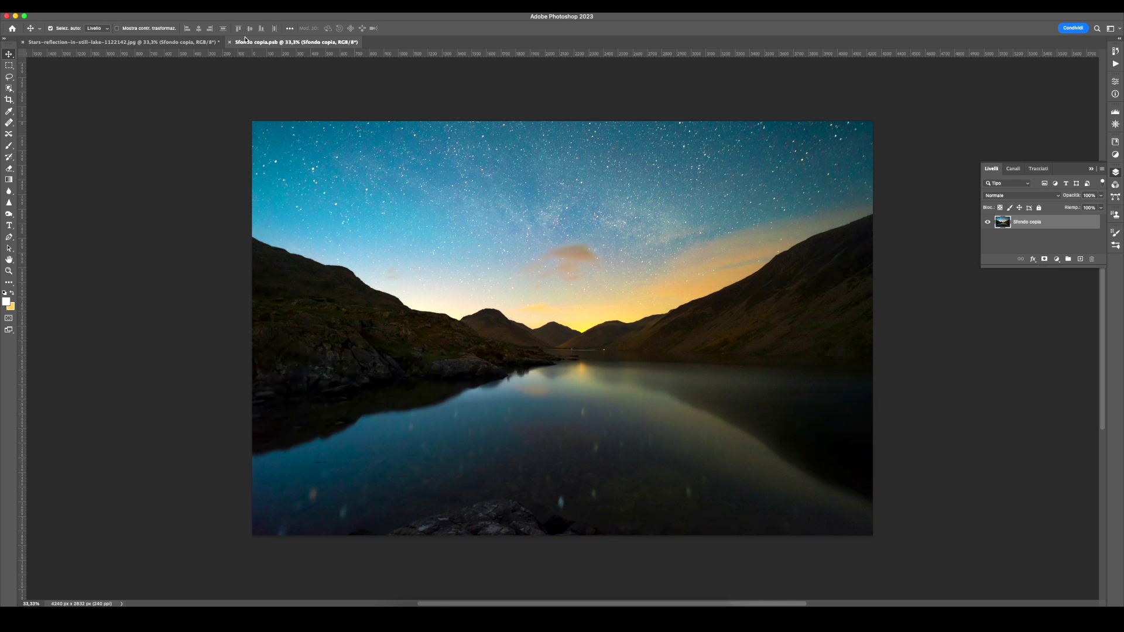
click(140, 46)
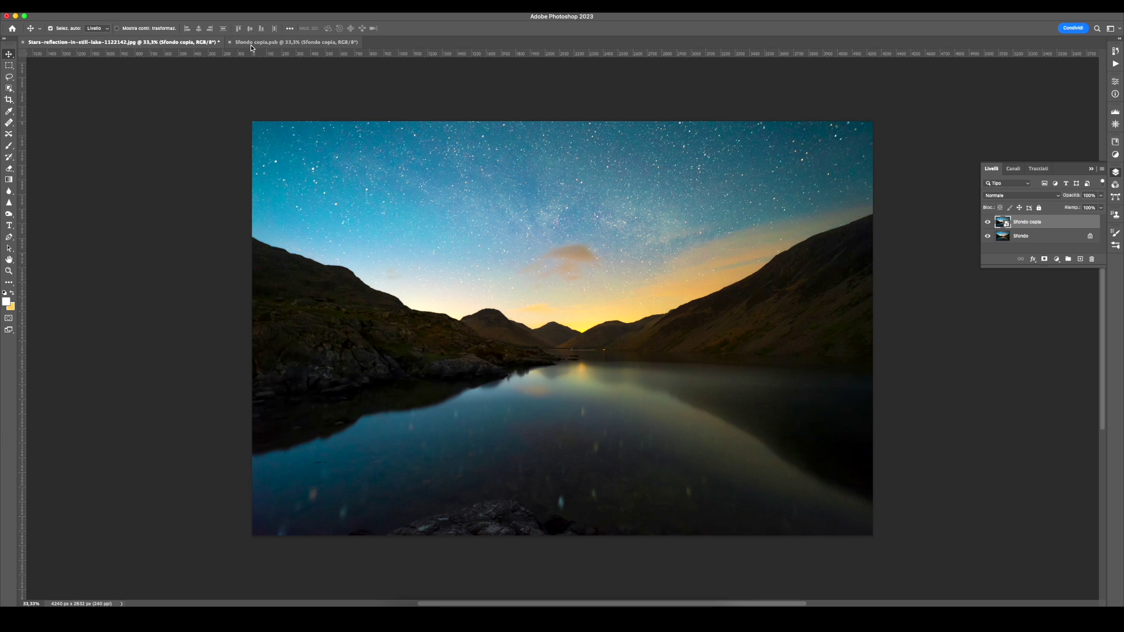
click(272, 46)
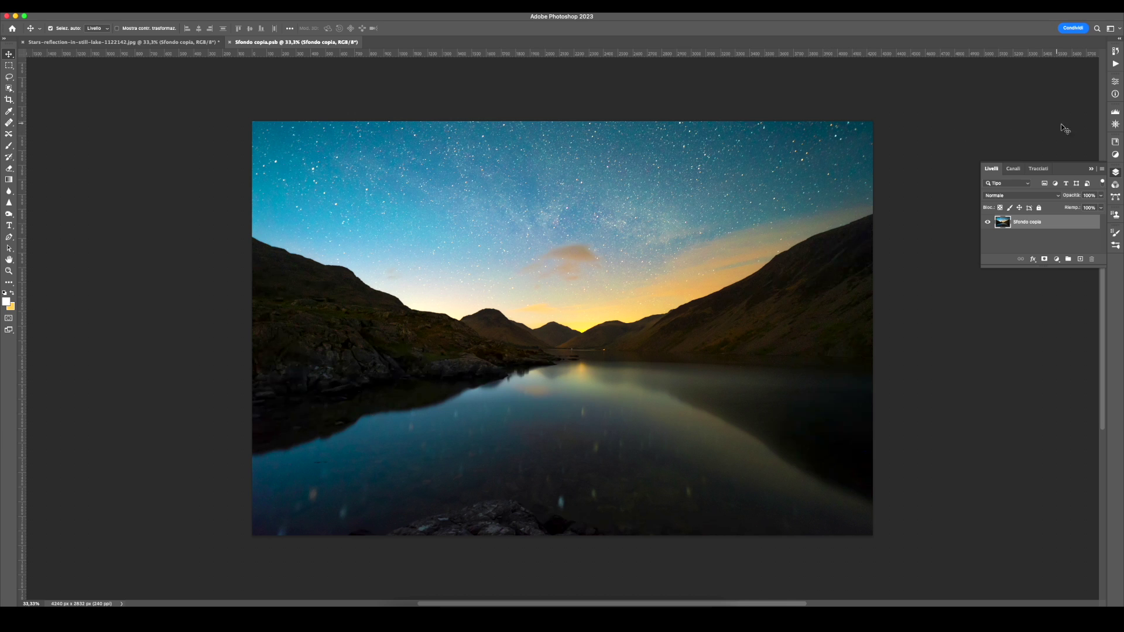
Load the preset Scie di stelle action set
click(1116, 64)
click(1053, 77)
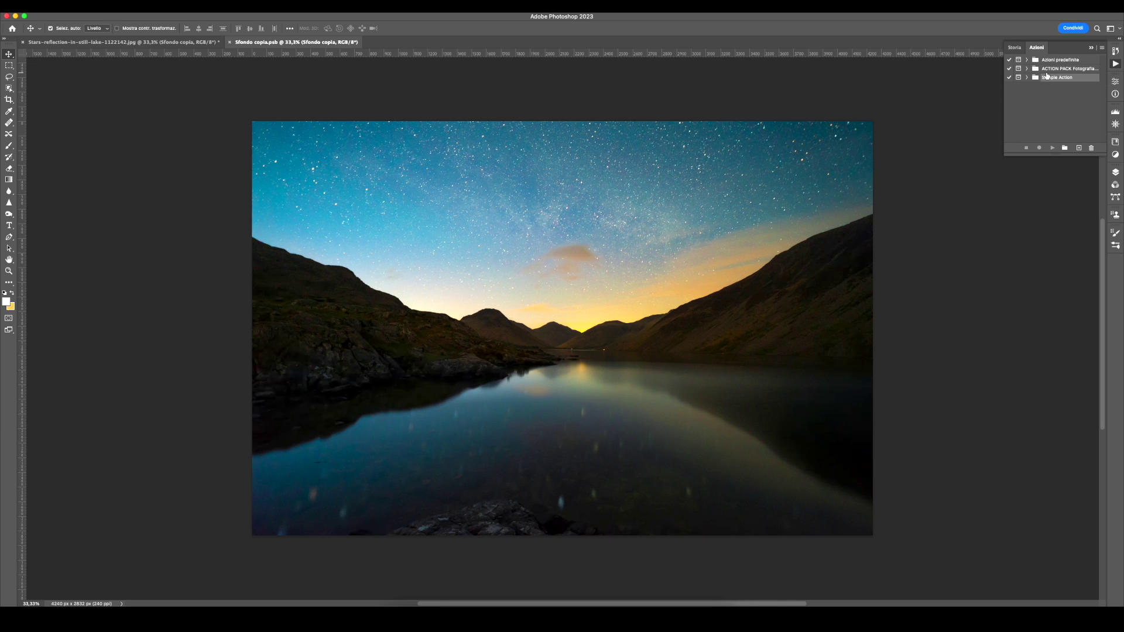
click(1103, 50)
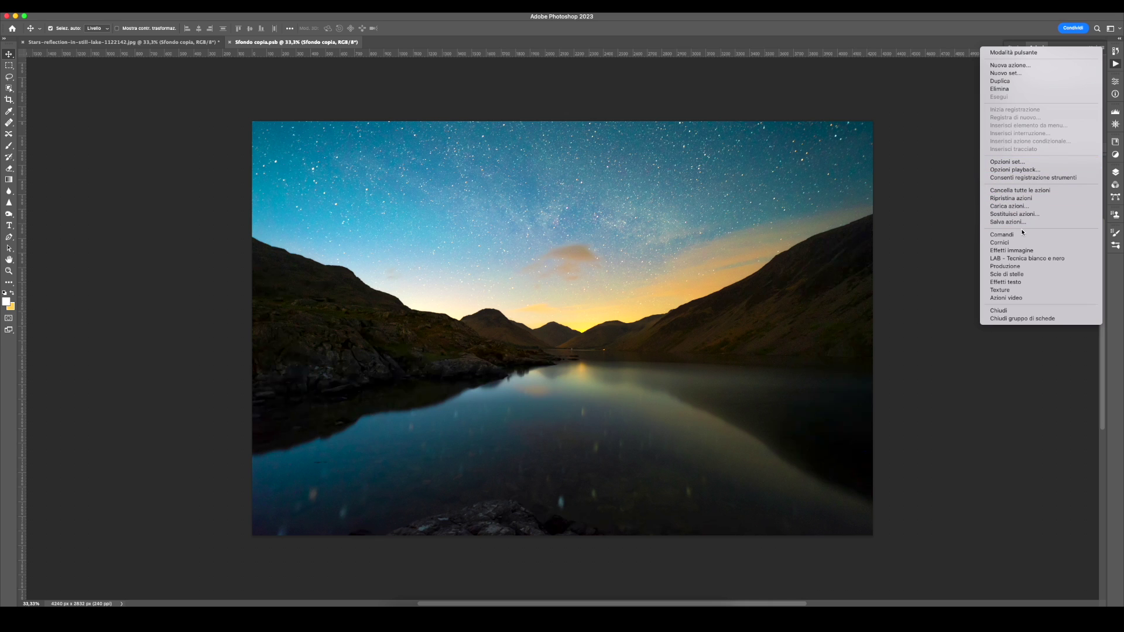
click(1022, 282)
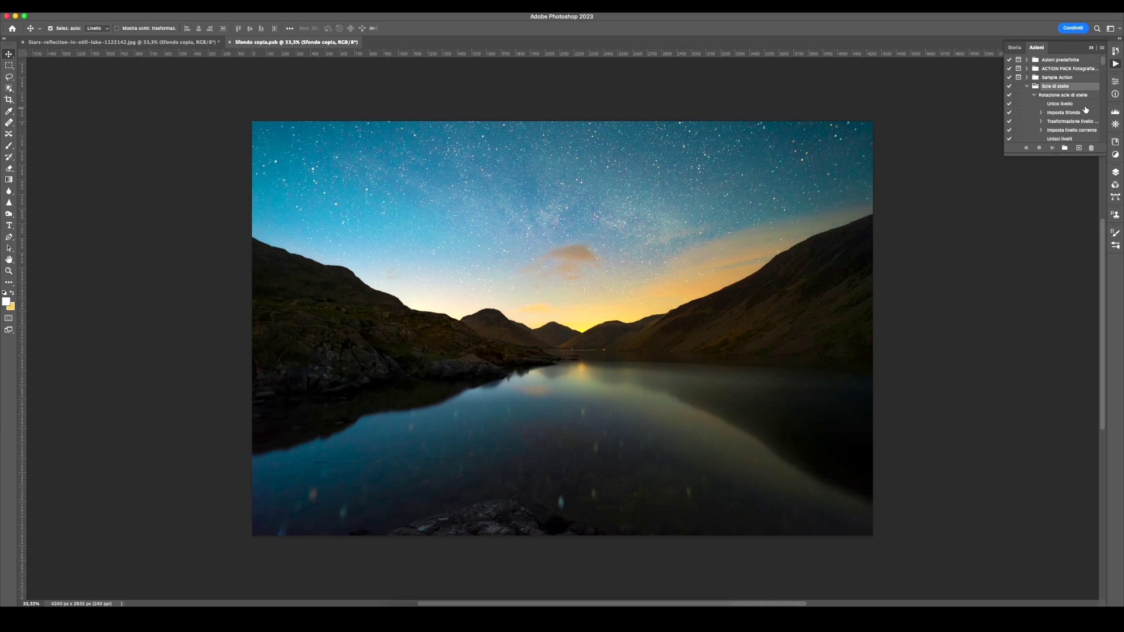
Run the Rotazione scie di stelle action on the smart object's contents
click(1028, 87)
click(1027, 86)
click(1056, 96)
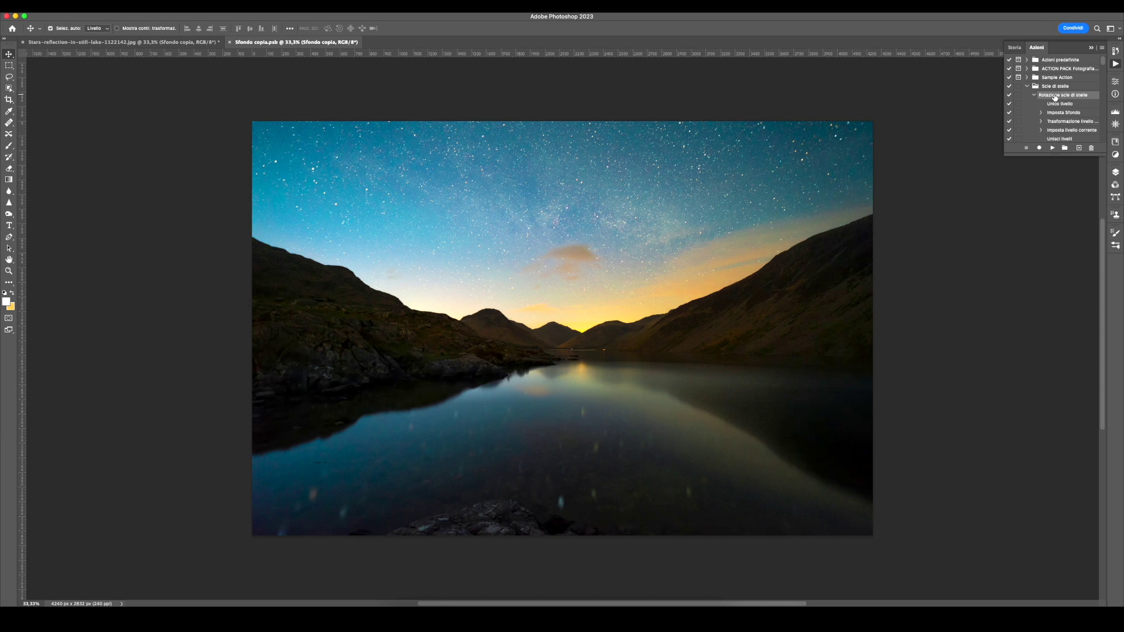
click(1050, 151)
click(1053, 149)
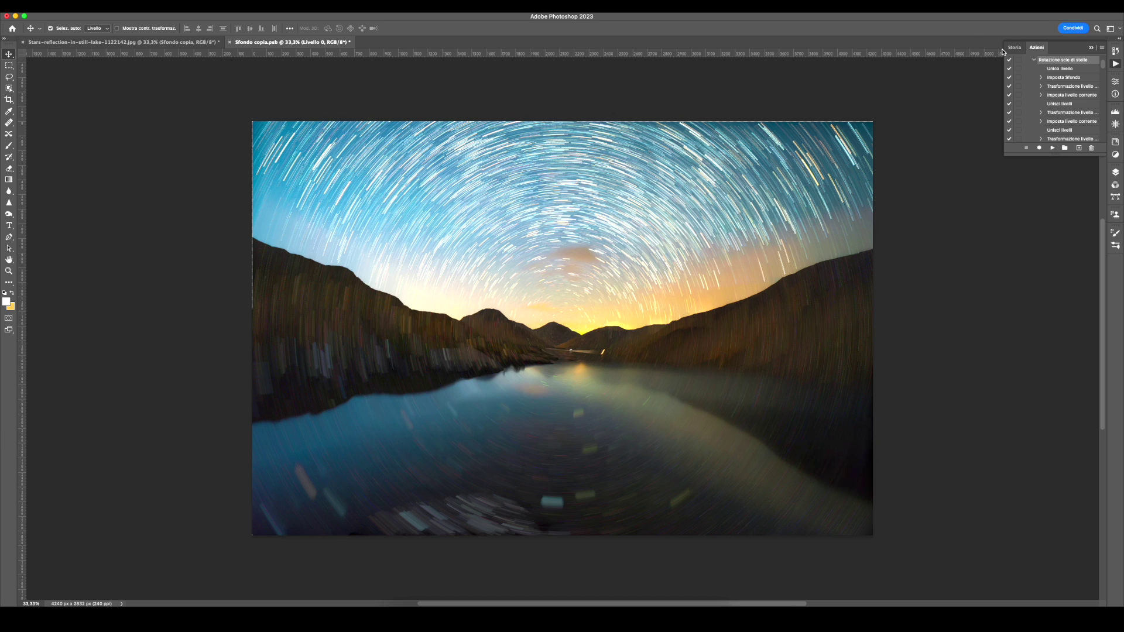
Save and close the Sfondo copia.psb document, and compare the star-trail layer with the original by toggling its visibility
click(231, 44)
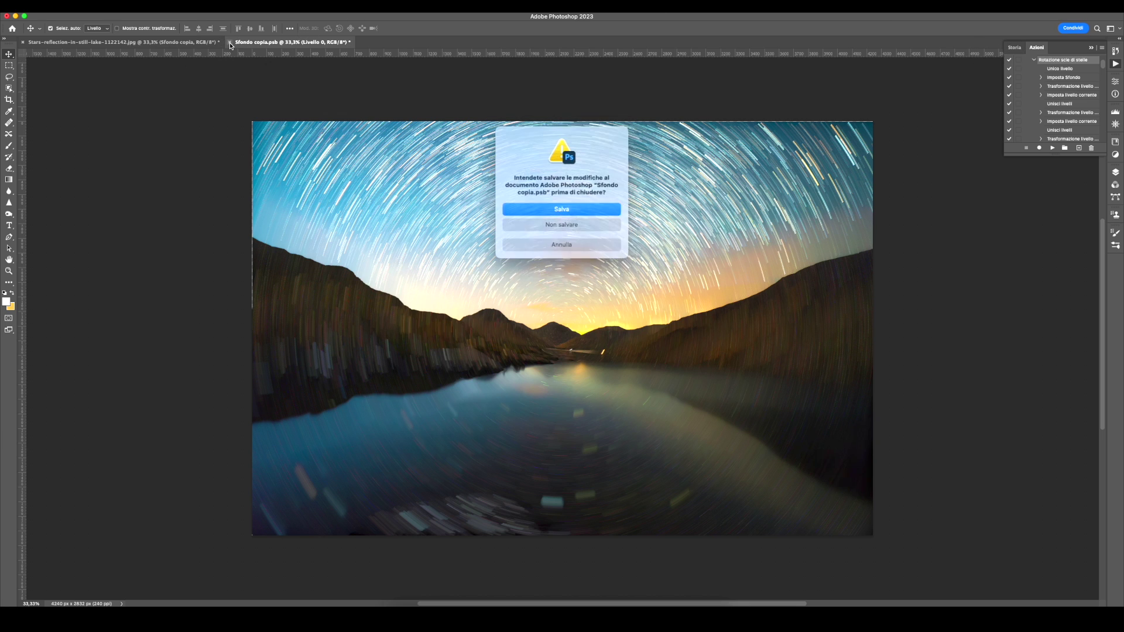
click(564, 209)
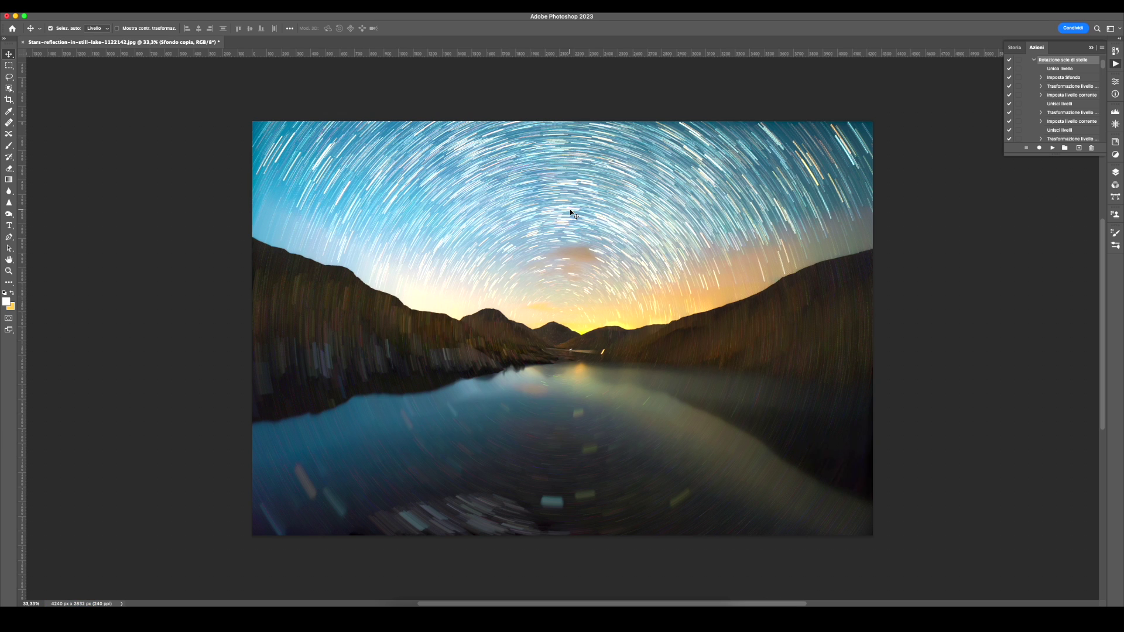
click(1115, 172)
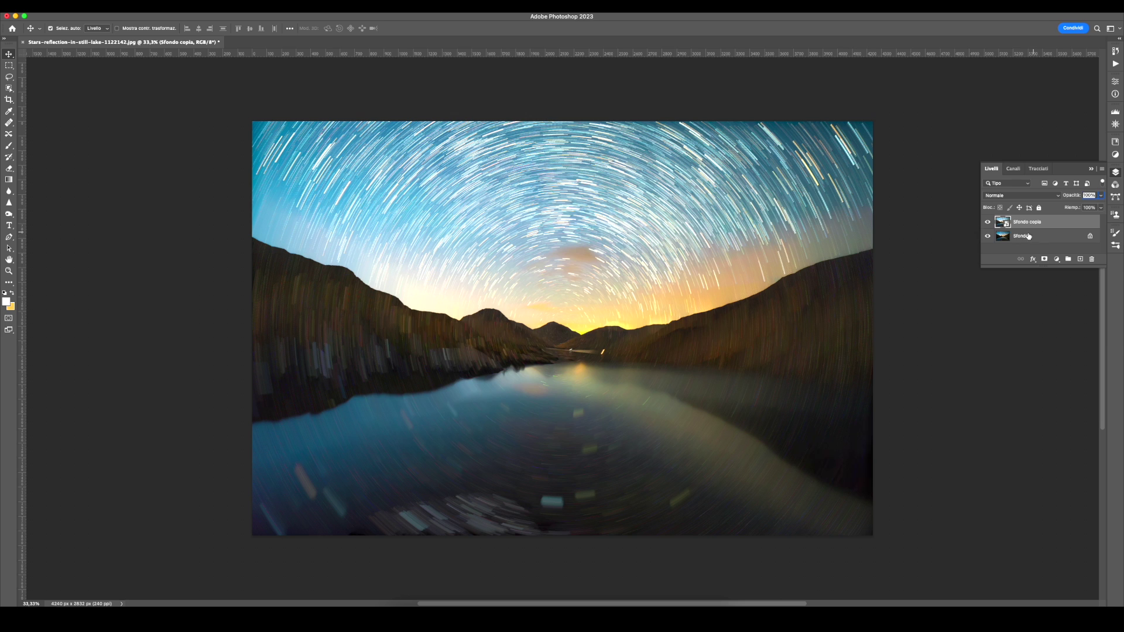
click(988, 223)
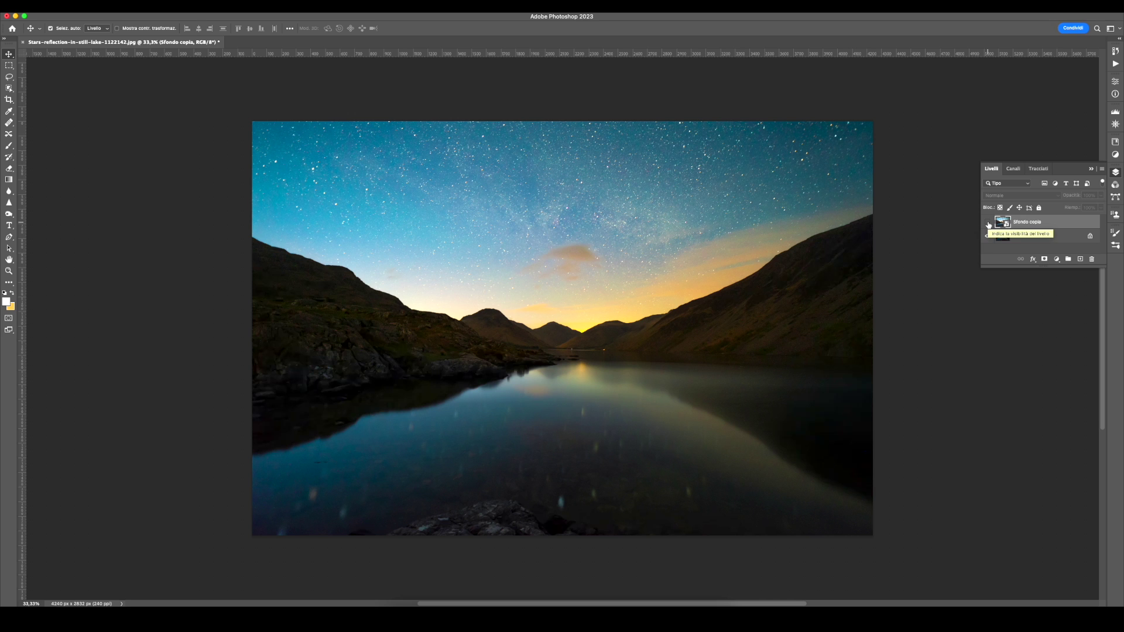
click(988, 222)
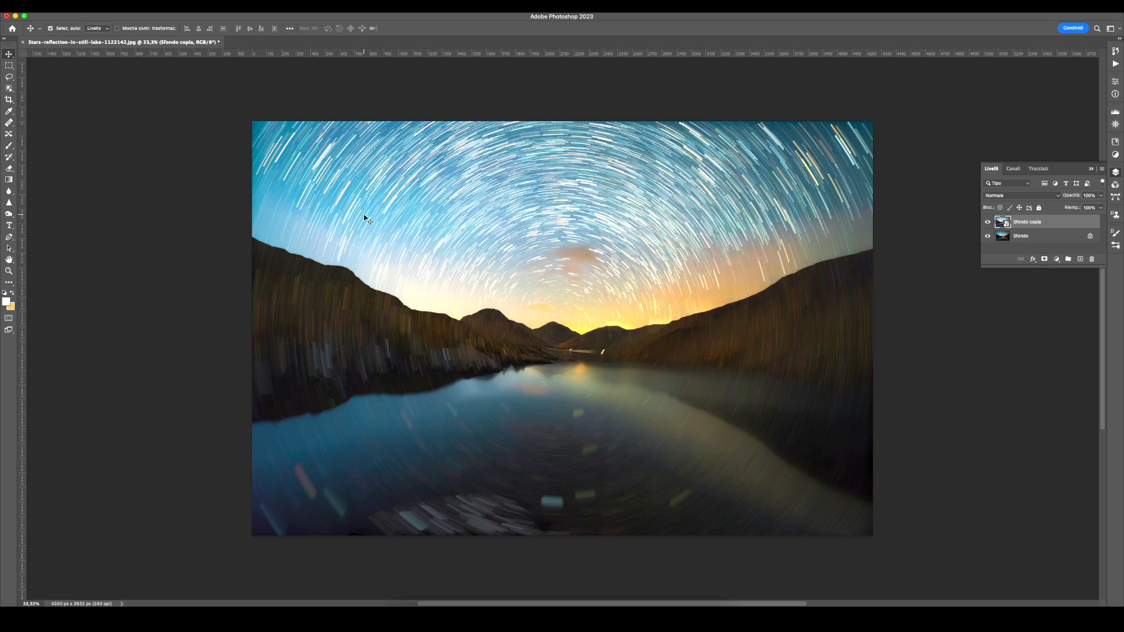
Select the whole sky with the Object Selection tool, including its upper-right corner, and add a layer mask to Sfondo copia from that selection
key(w)
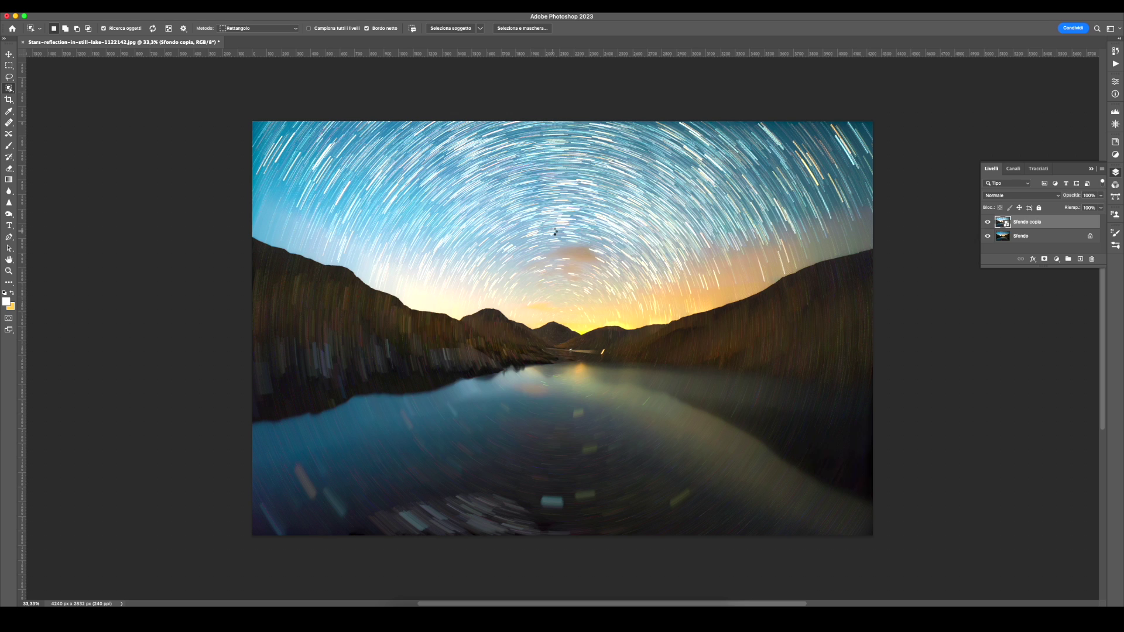
mouse_move(553, 232)
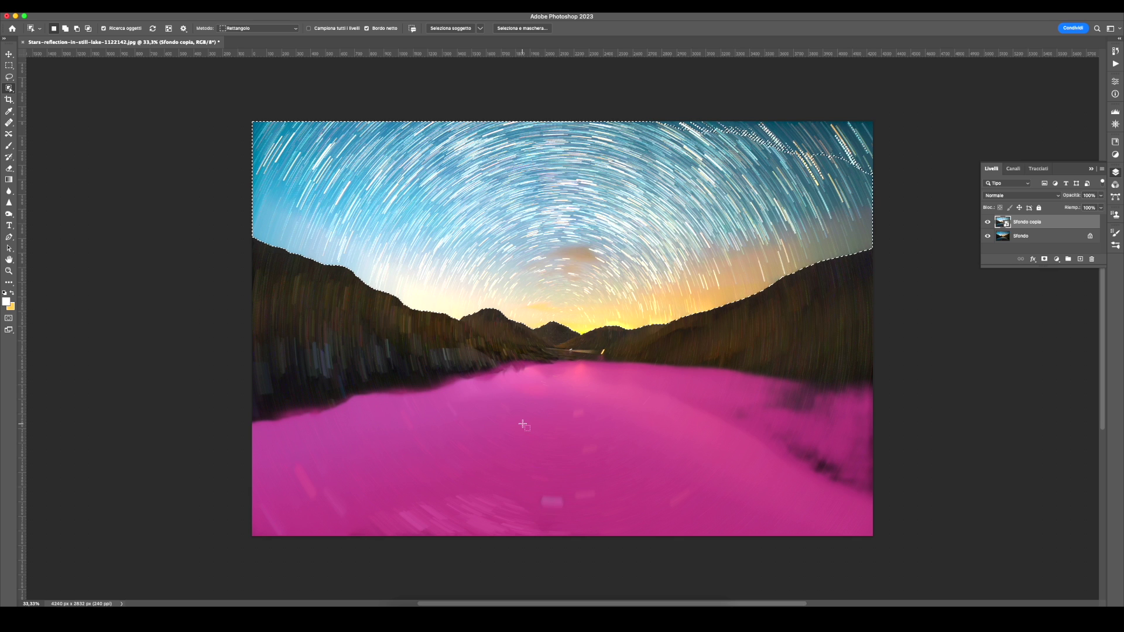
key(super+d)
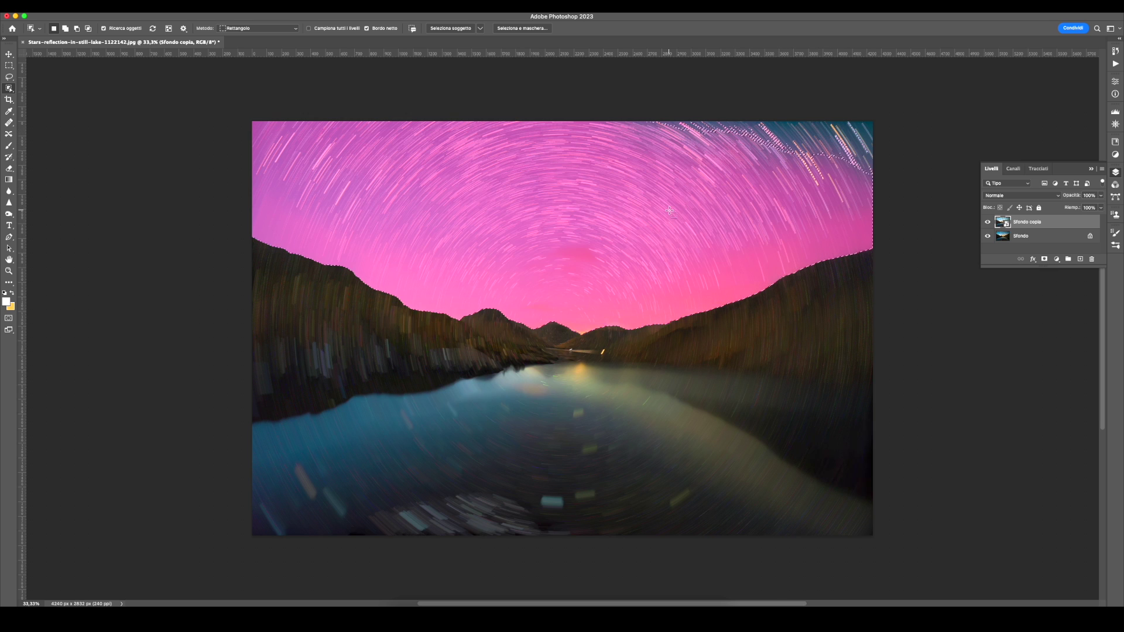
click(557, 131)
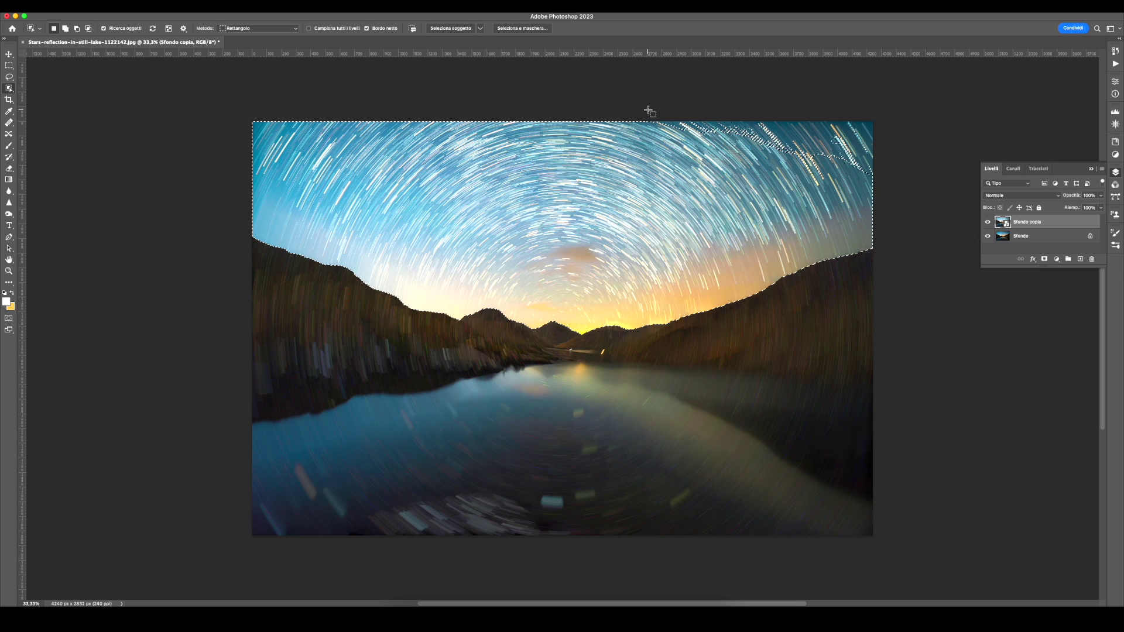
drag(655, 114, 652, 115)
drag(721, 149, 897, 186)
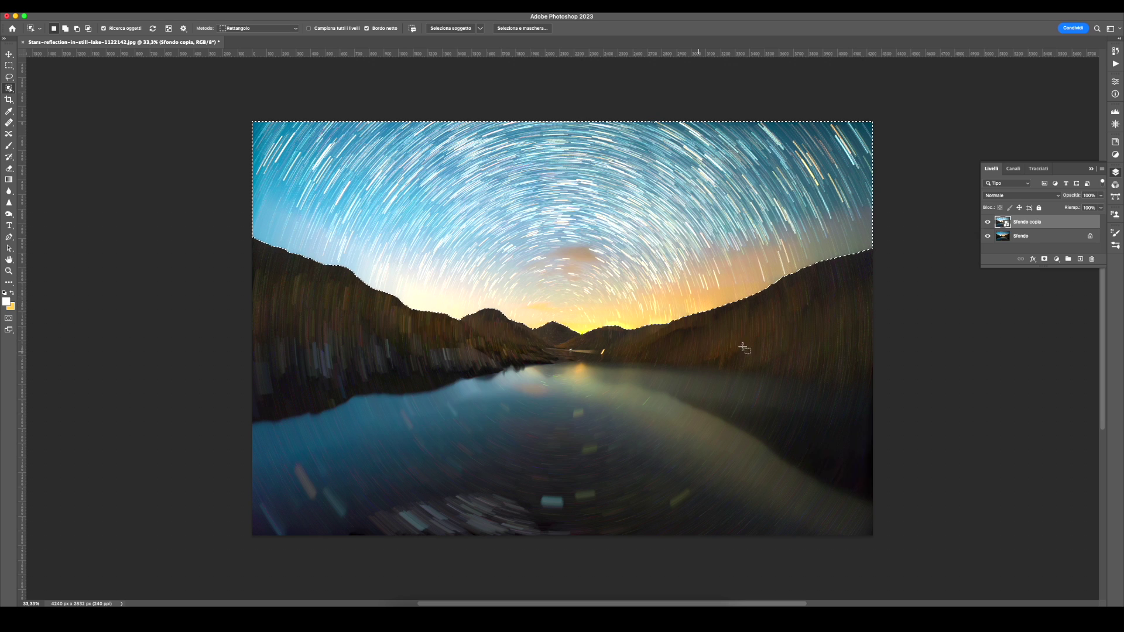
click(1045, 260)
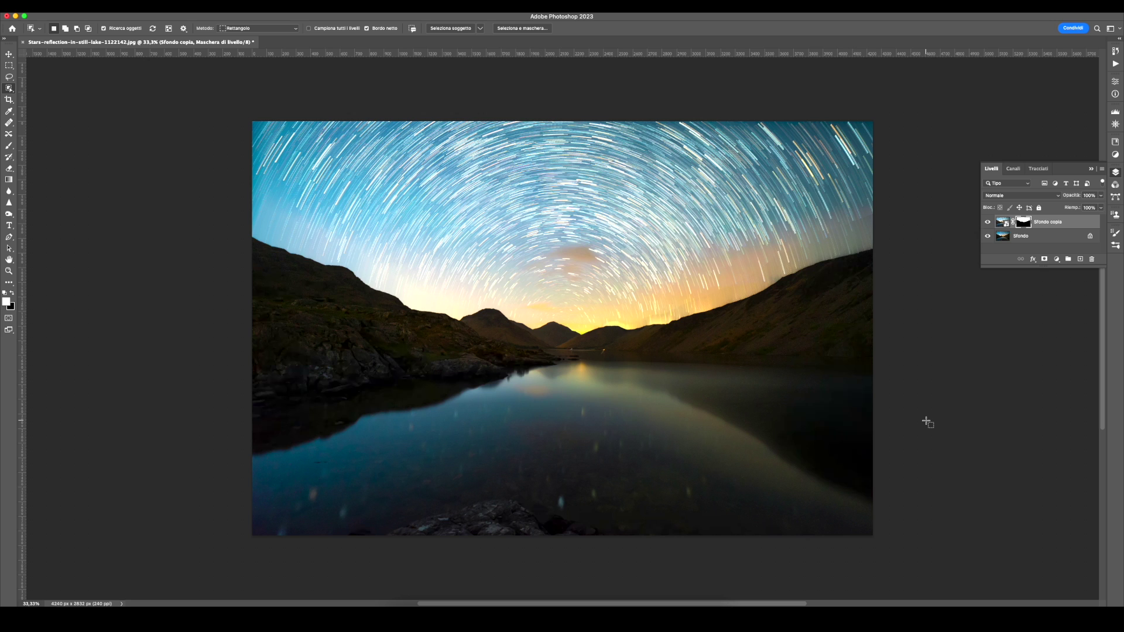
click(8, 54)
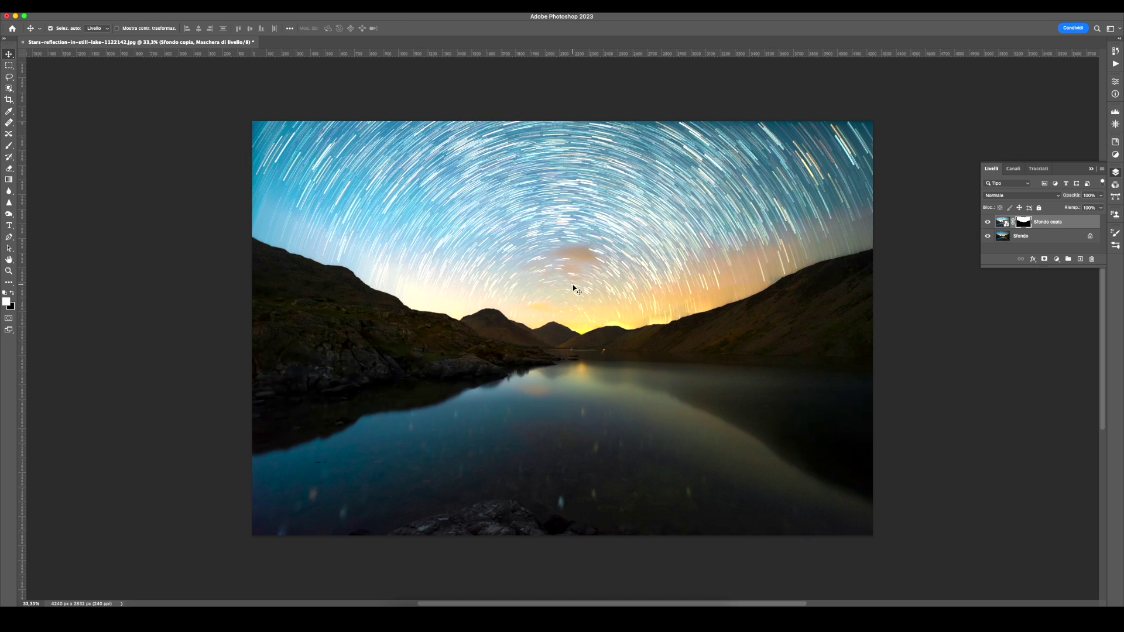